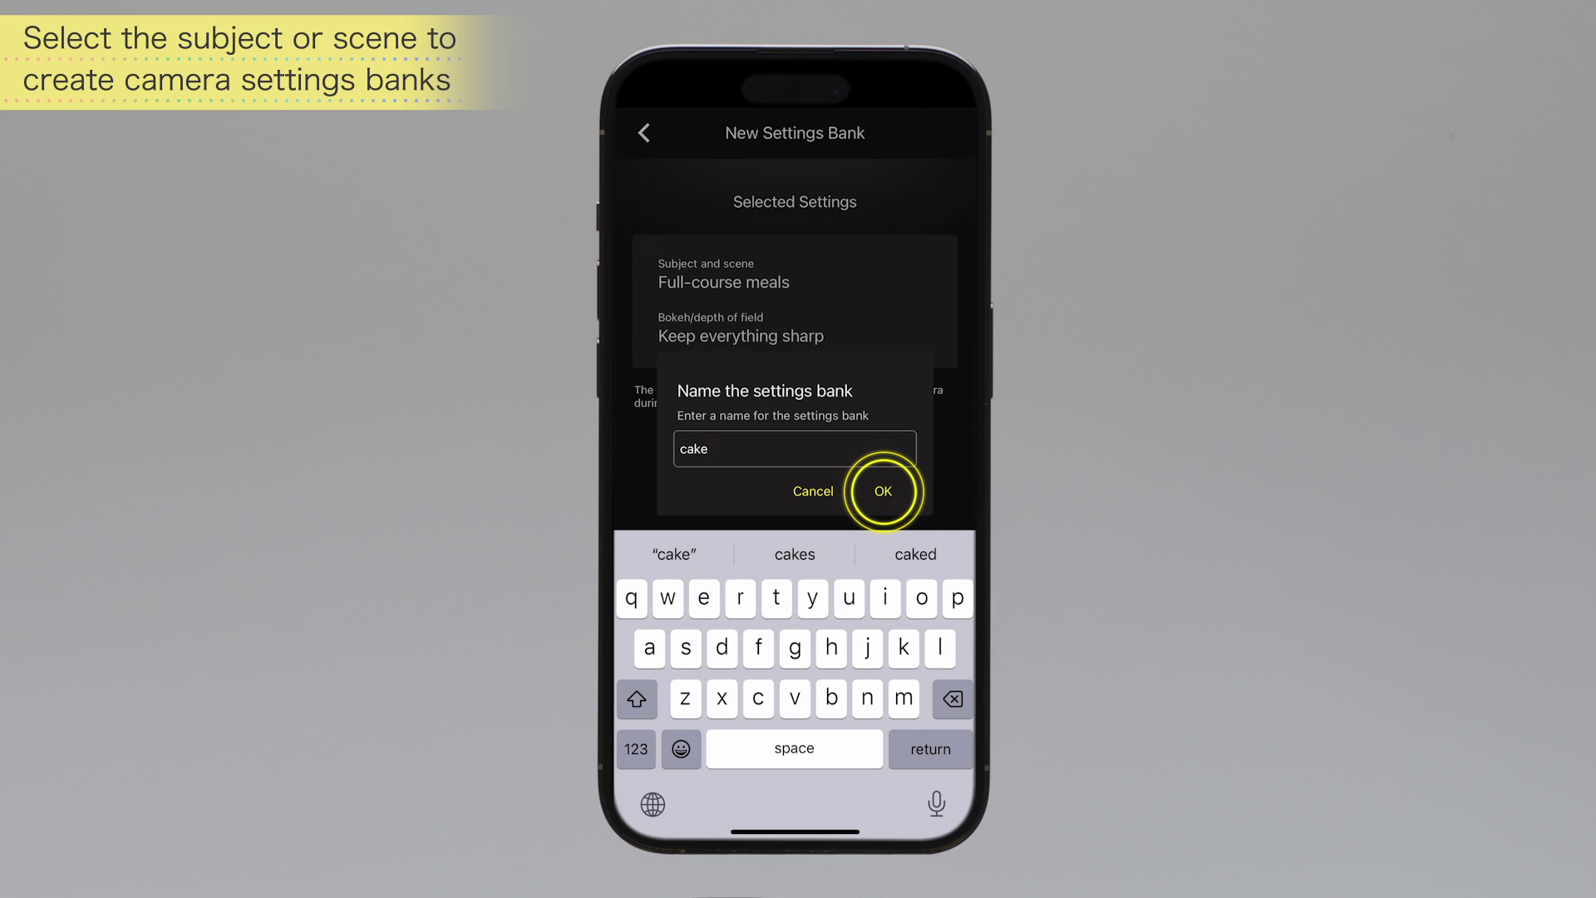
Step: Confirm the name 'cake' for the Full-course meals, keep-everything-sharp settings bank
left_click(883, 490)
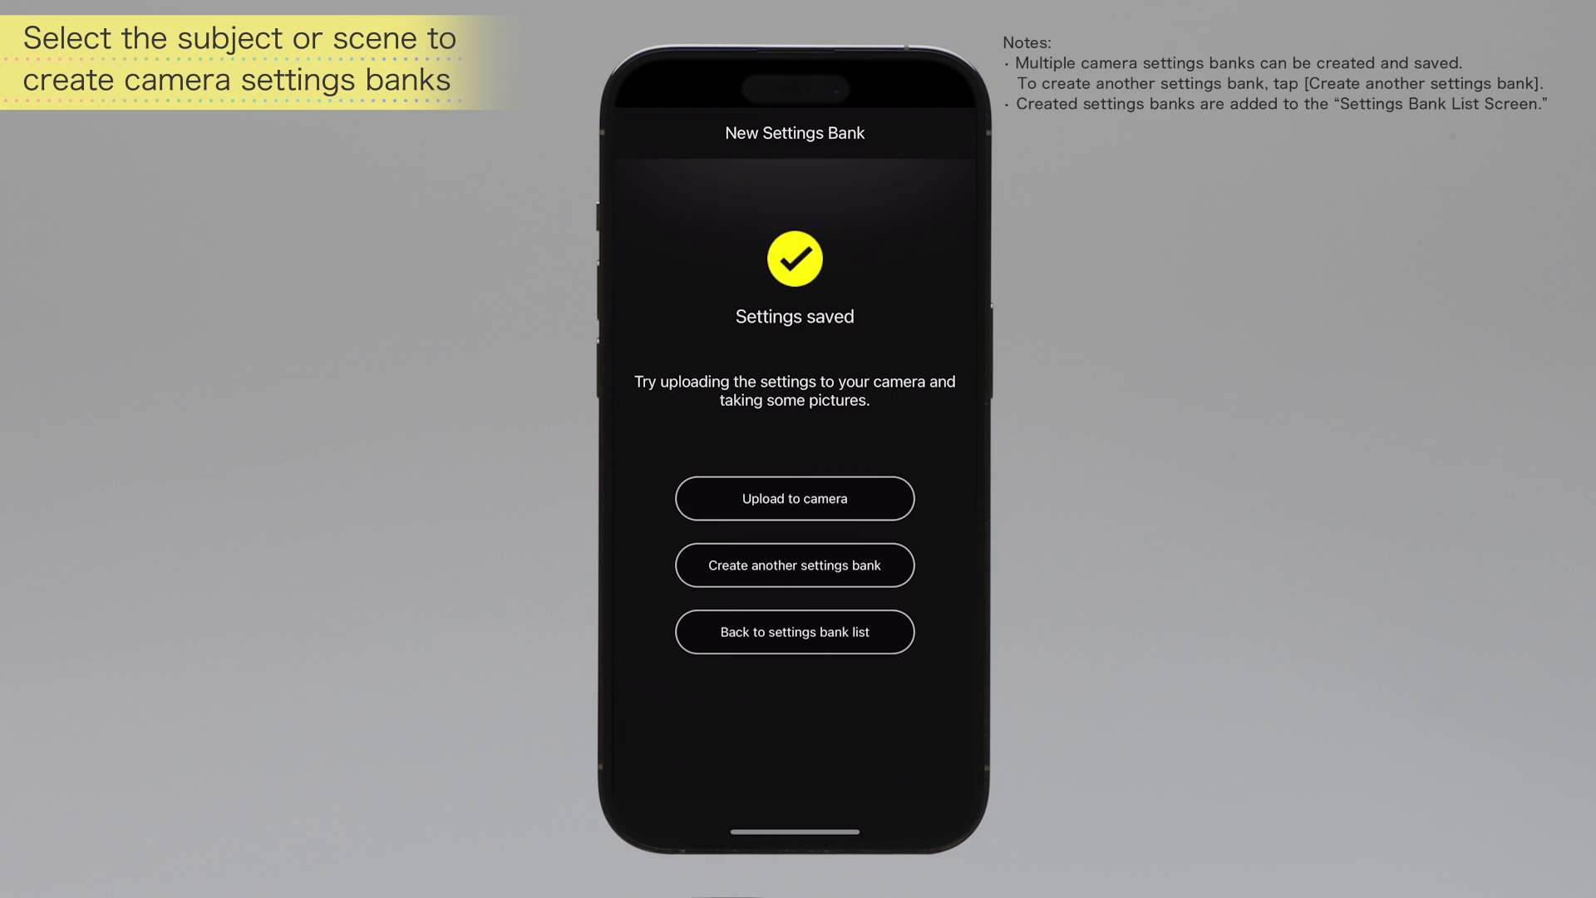